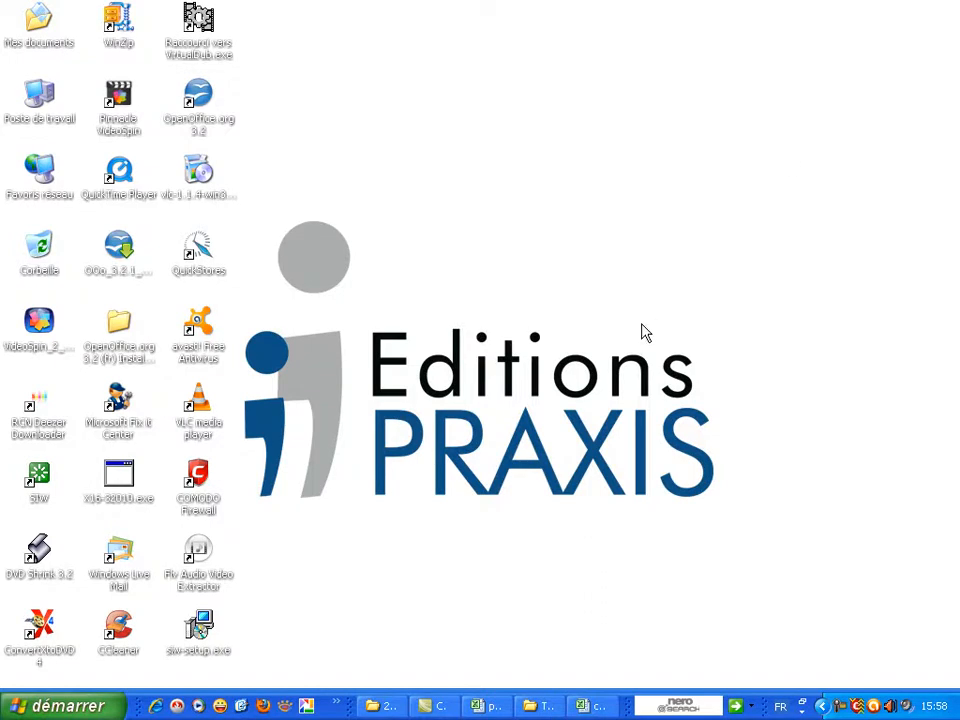
Switch to the creer_graphique.xls workbook in Microsoft Excel and delete the existing chart below the data table.
click(592, 706)
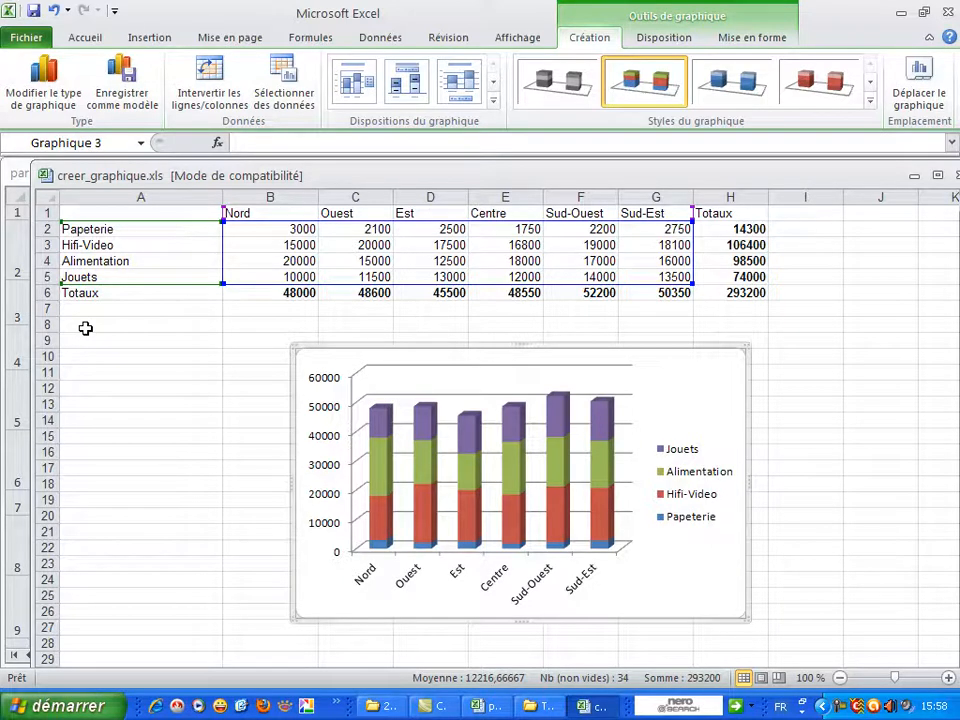
key(Delete)
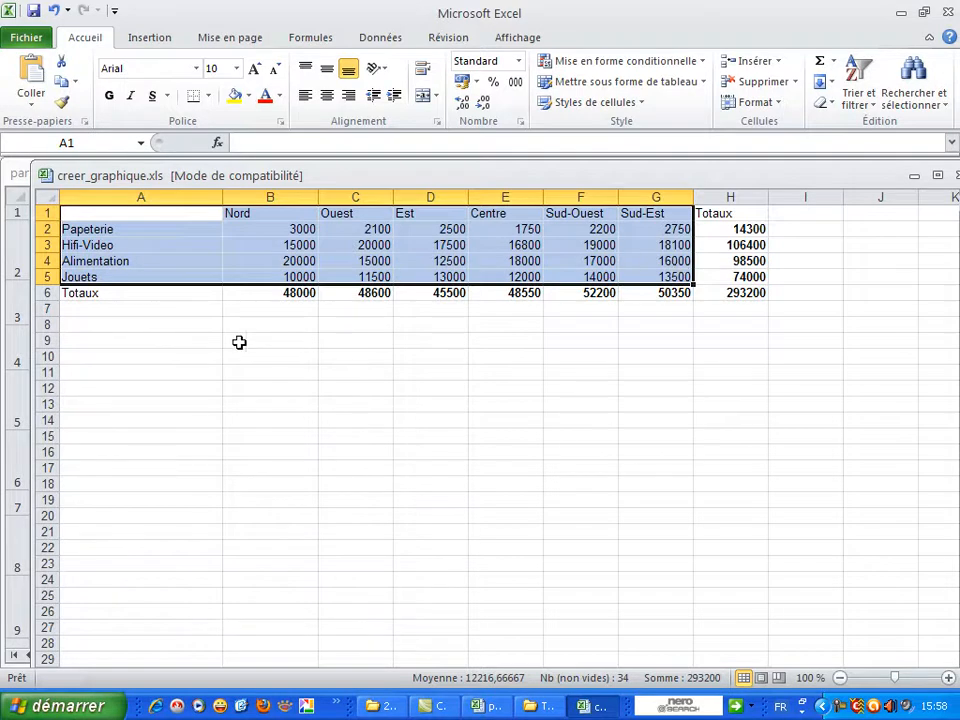
click(311, 341)
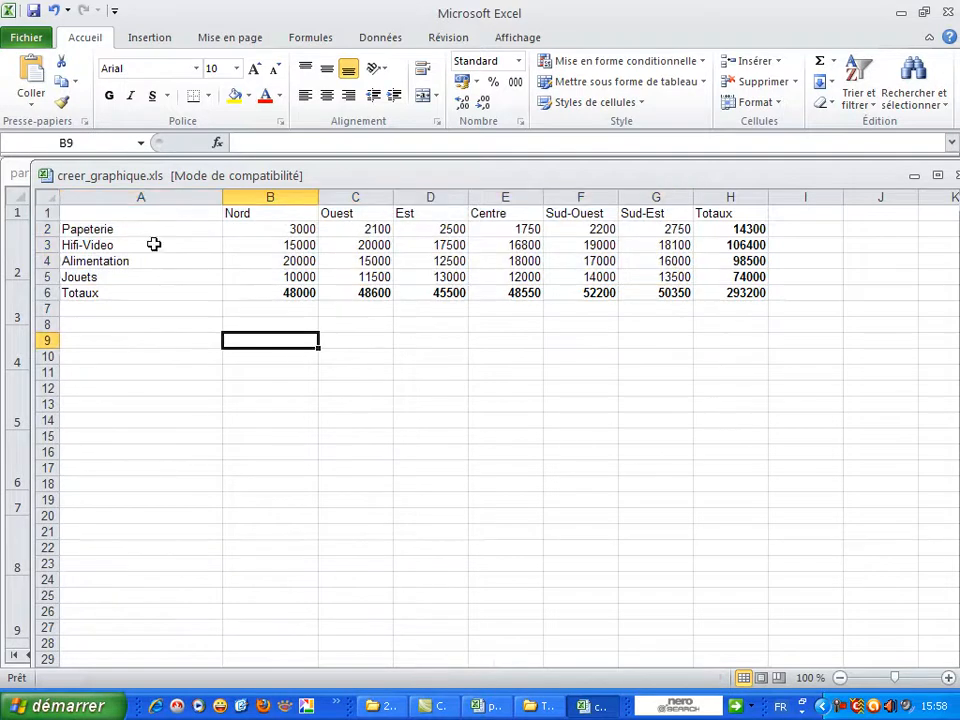
Insert a 3D stacked column chart from the range A1:G5, leaving out the Totaux row and column.
click(101, 211)
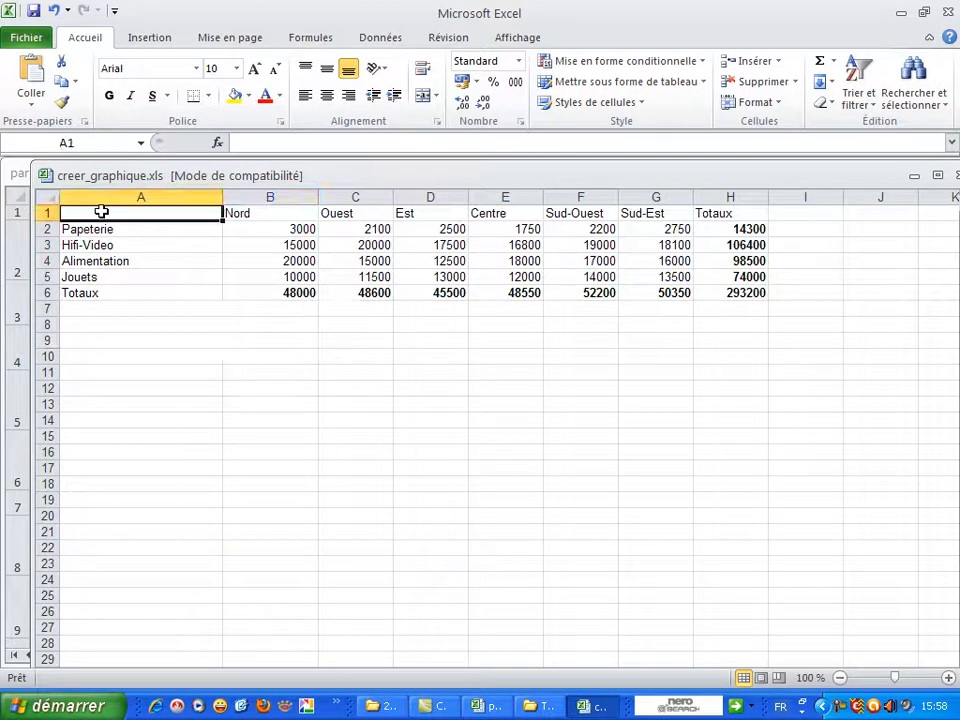
drag(122, 214, 680, 277)
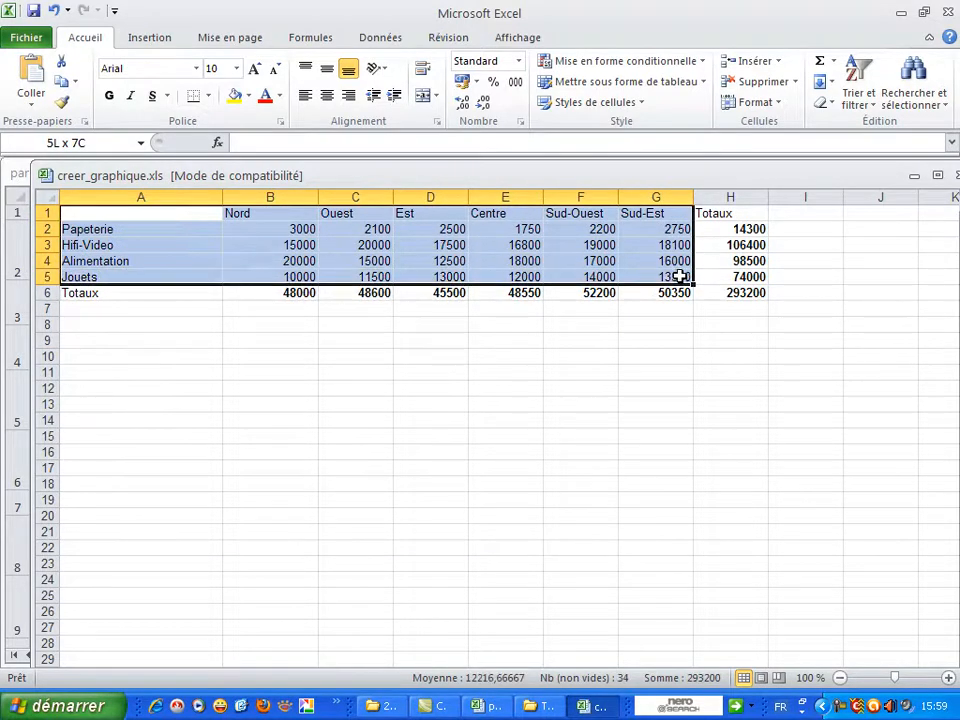
drag(680, 277, 680, 277)
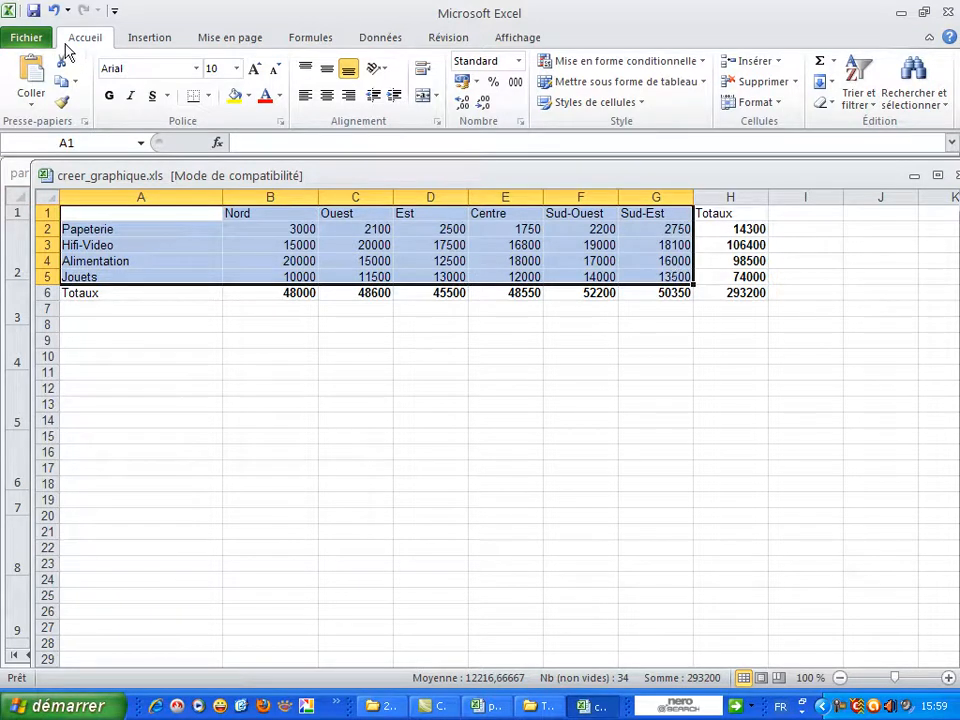
click(147, 44)
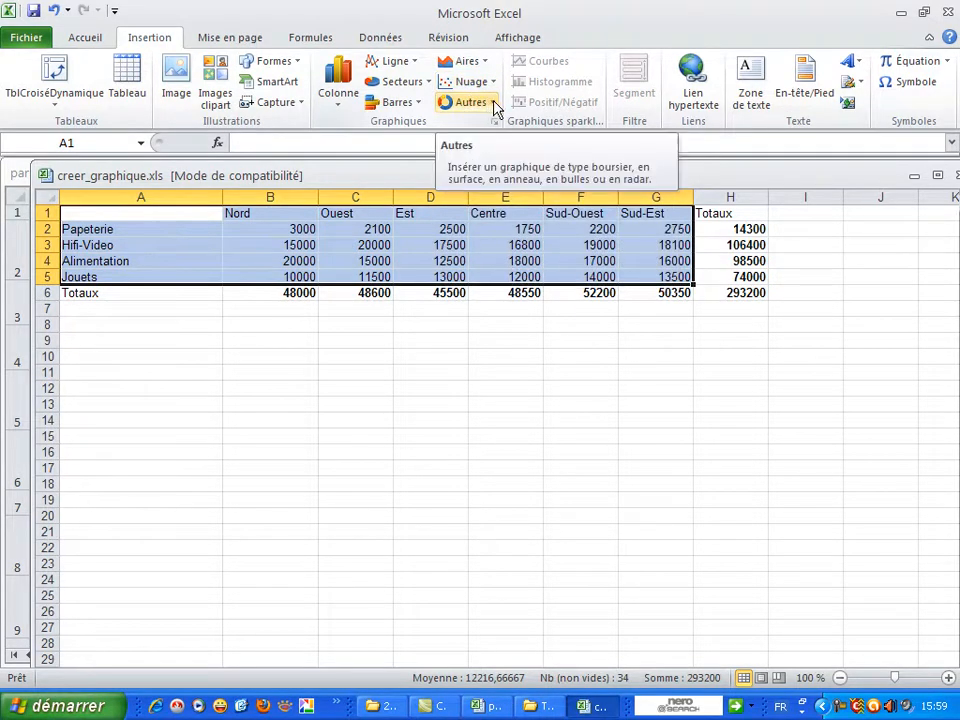
click(493, 103)
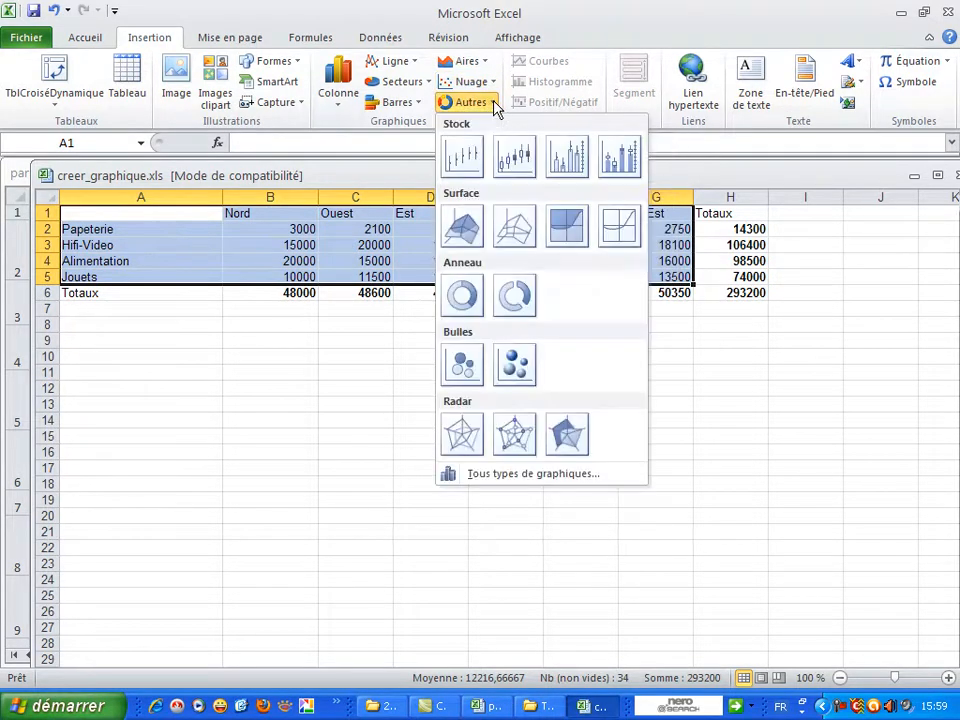
click(340, 77)
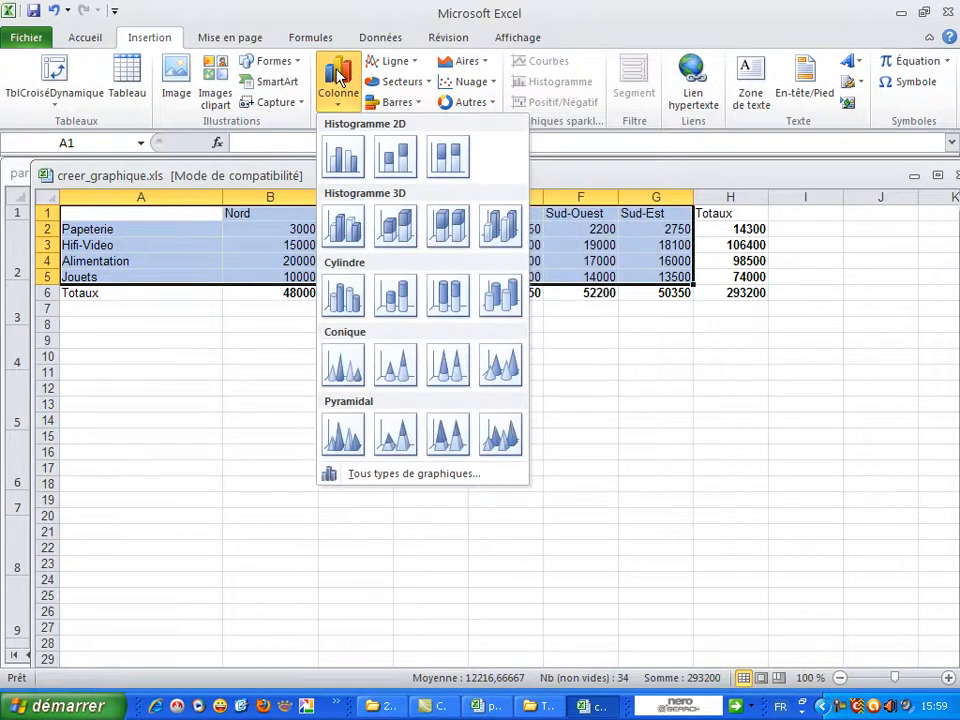
click(385, 224)
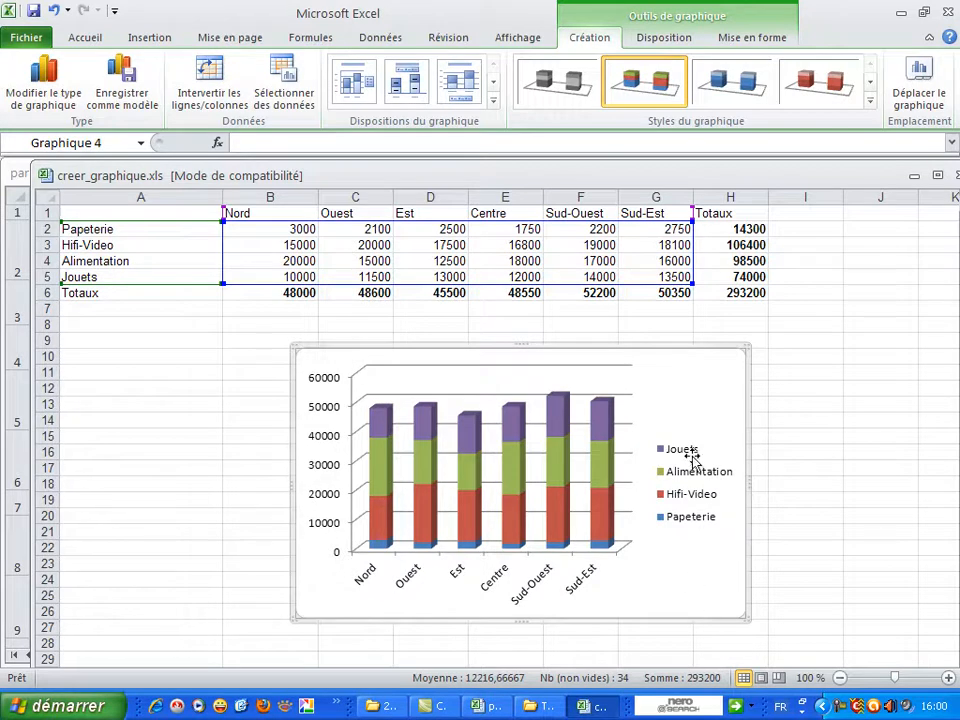
Move the chart up and to the left so it sits just below the data table, starting in column A.
mouse_move(609, 416)
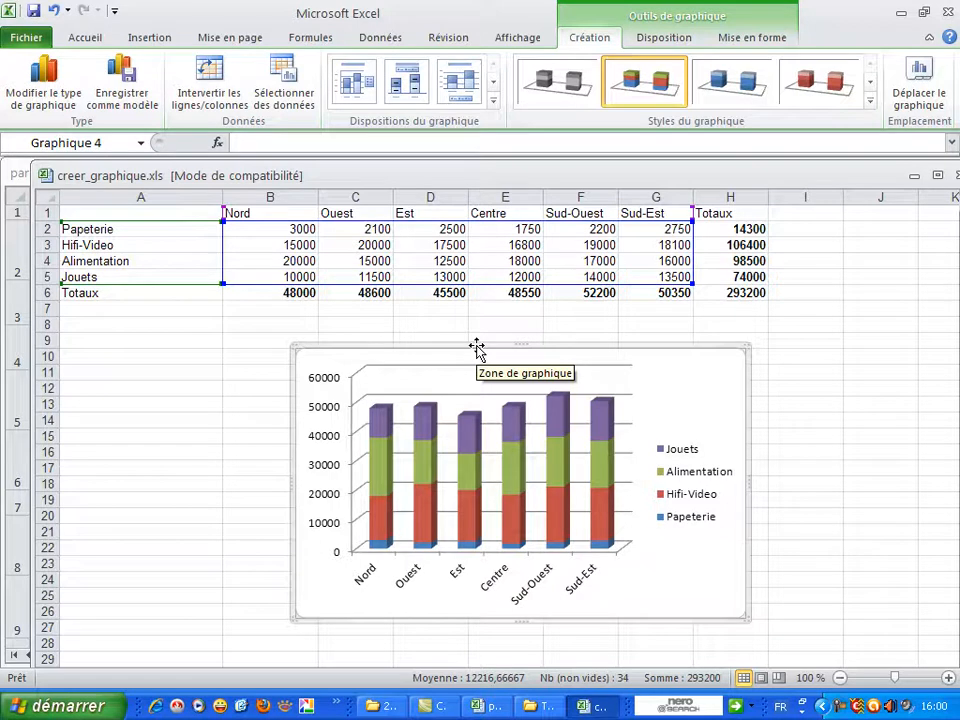
drag(476, 345, 342, 328)
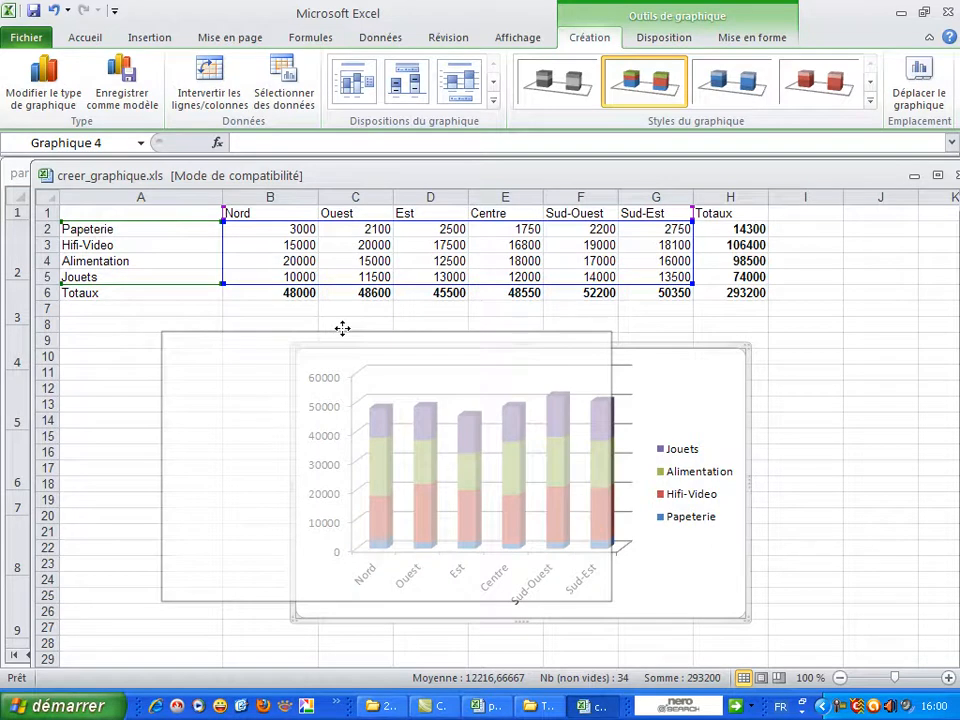
drag(342, 328, 343, 330)
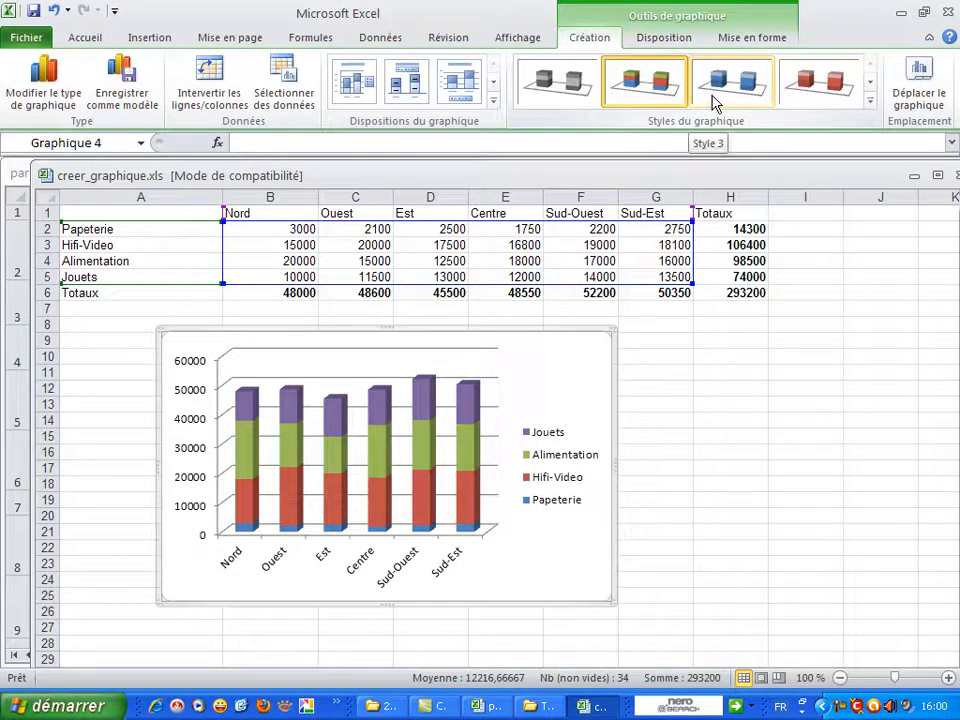
Try the blue Style 3 on the chart, then apply the multicolour style from the third row of the style gallery.
click(715, 100)
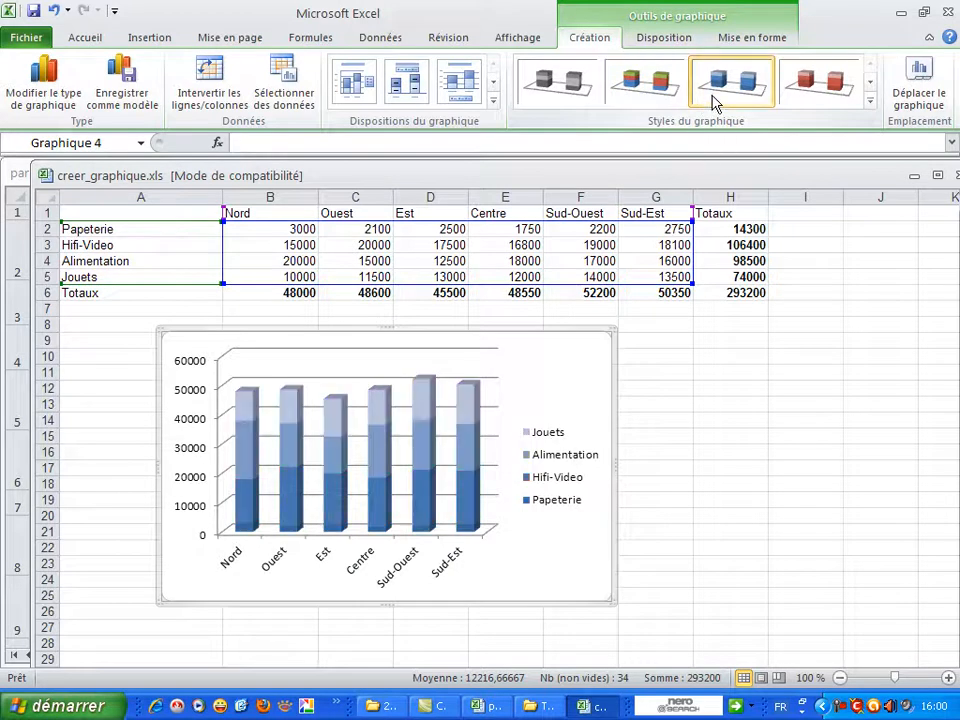
click(660, 90)
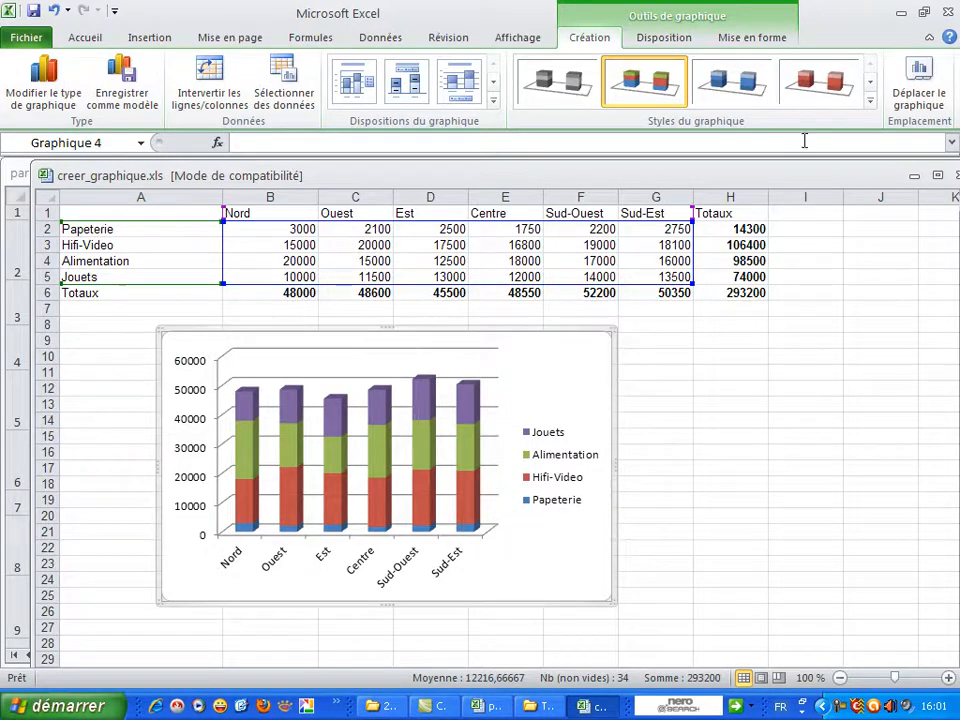
click(871, 103)
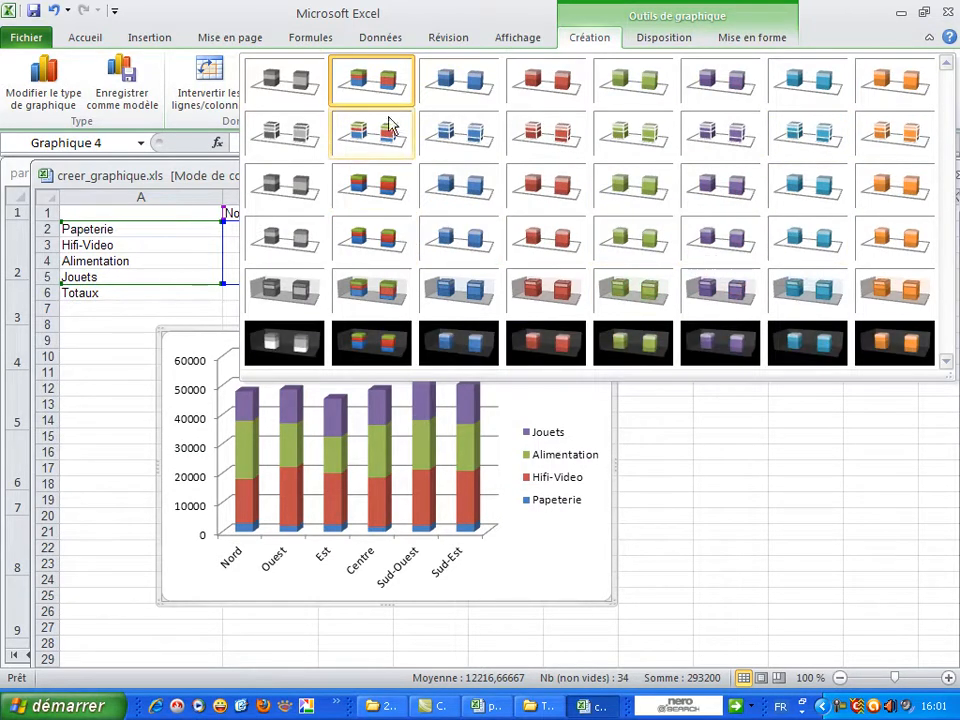
click(370, 190)
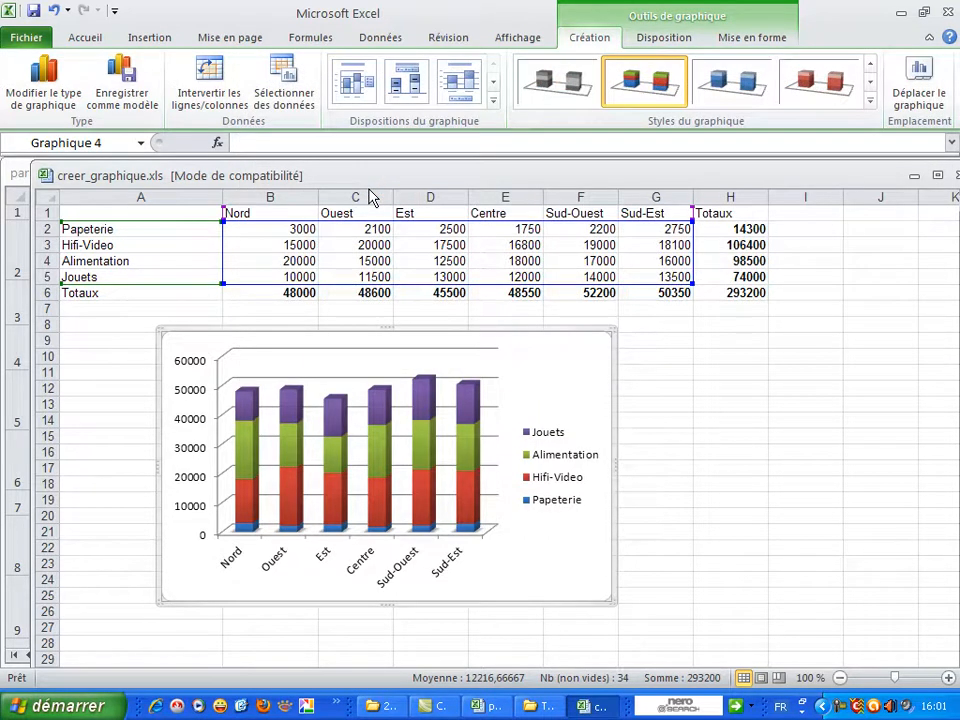
Move the chart to the Feuil2 sheet as an embedded object.
click(918, 96)
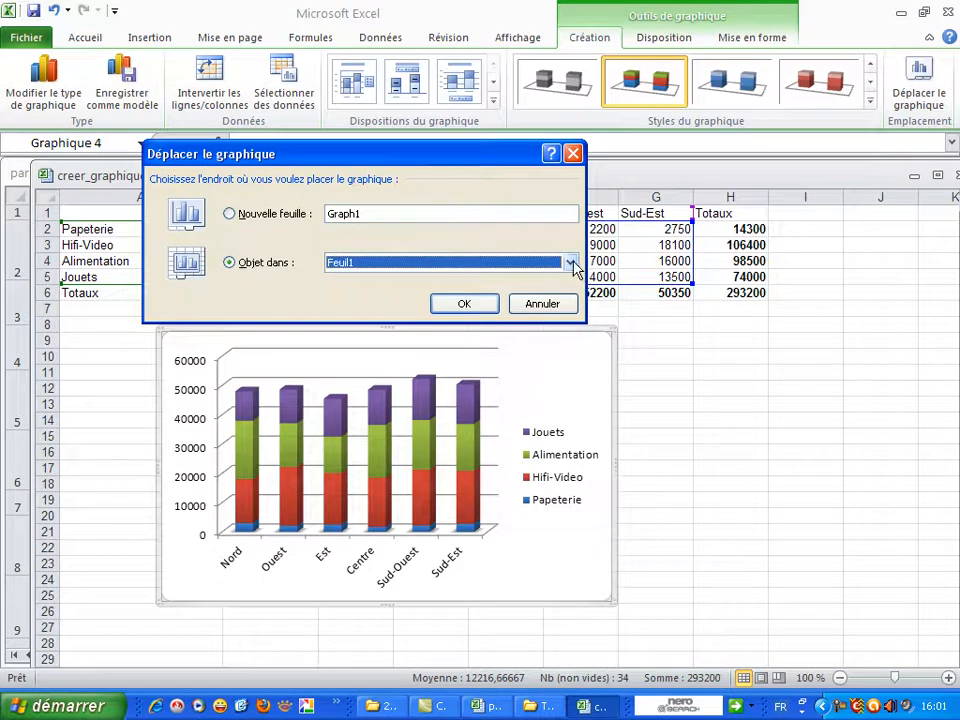
click(571, 263)
click(390, 292)
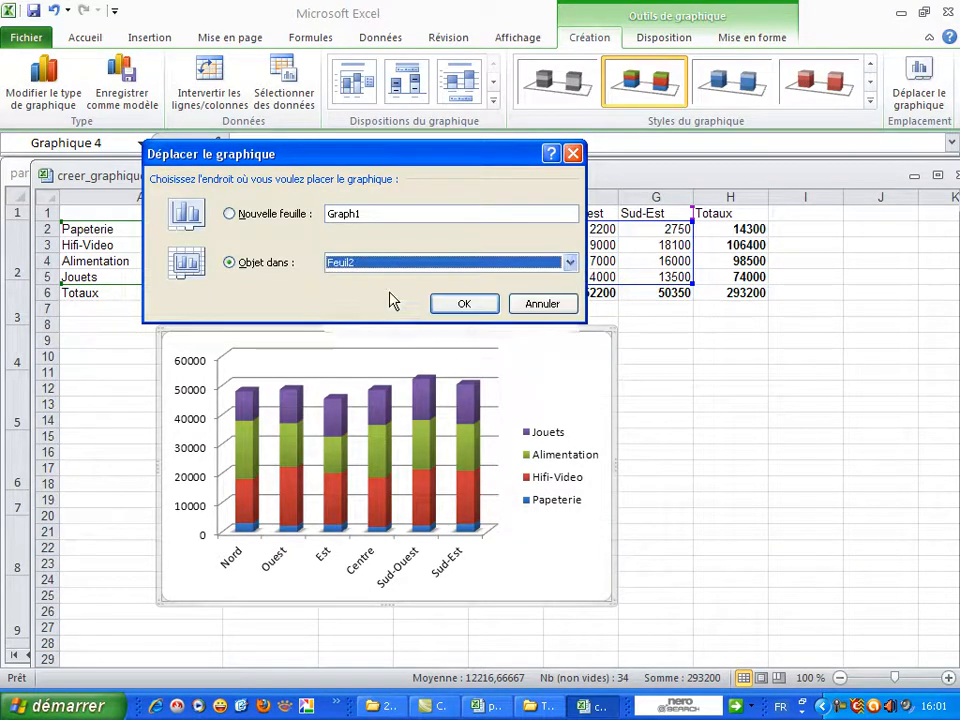
click(466, 304)
Try to uncover the sheet tabs by taking the Excel window out of full size and enlarging it downward.
scroll(475, 293, down, 8)
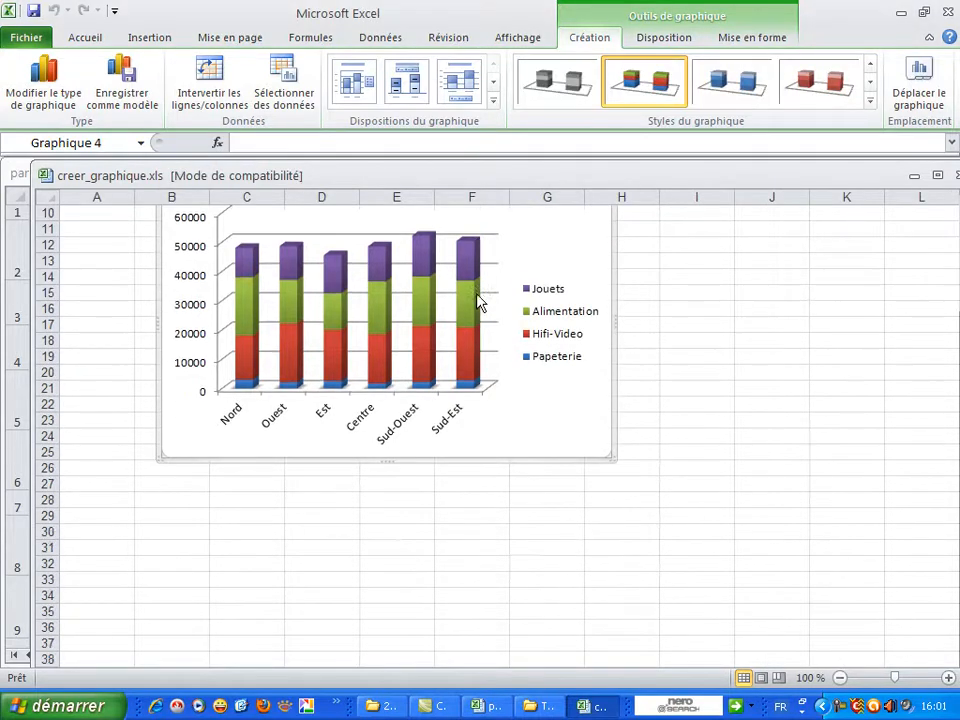
scroll(884, 275, down, 14)
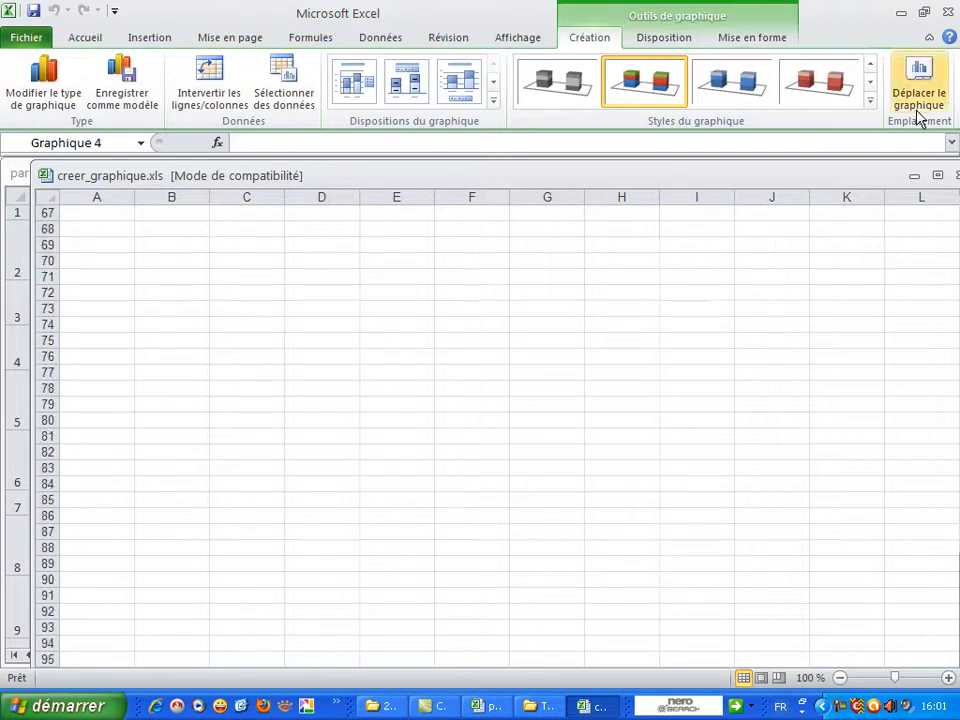
click(924, 12)
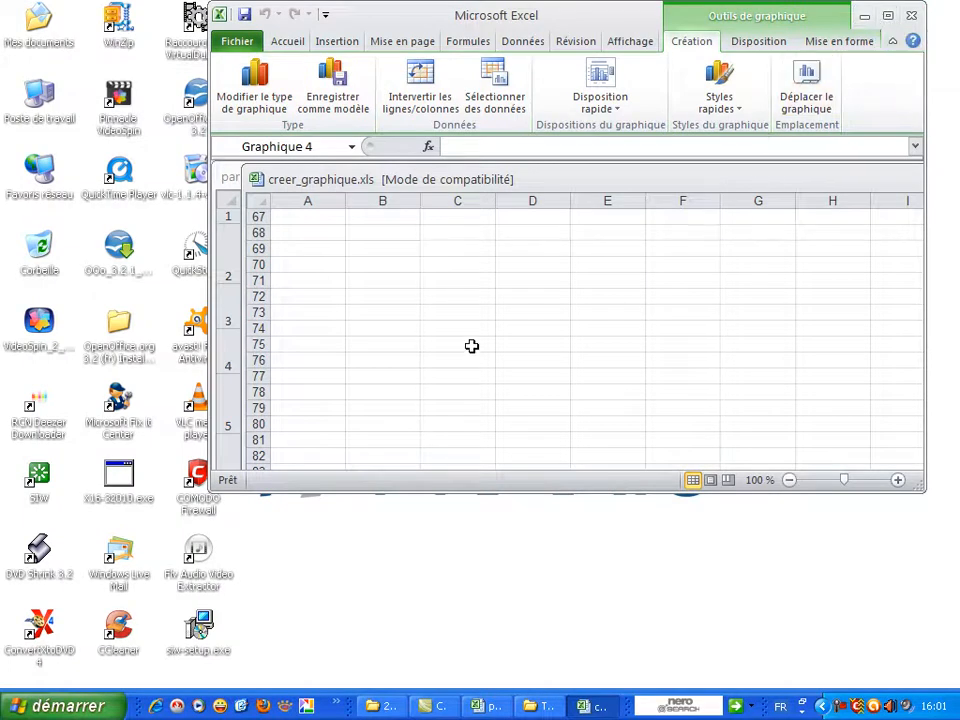
scroll(433, 259, down, 4)
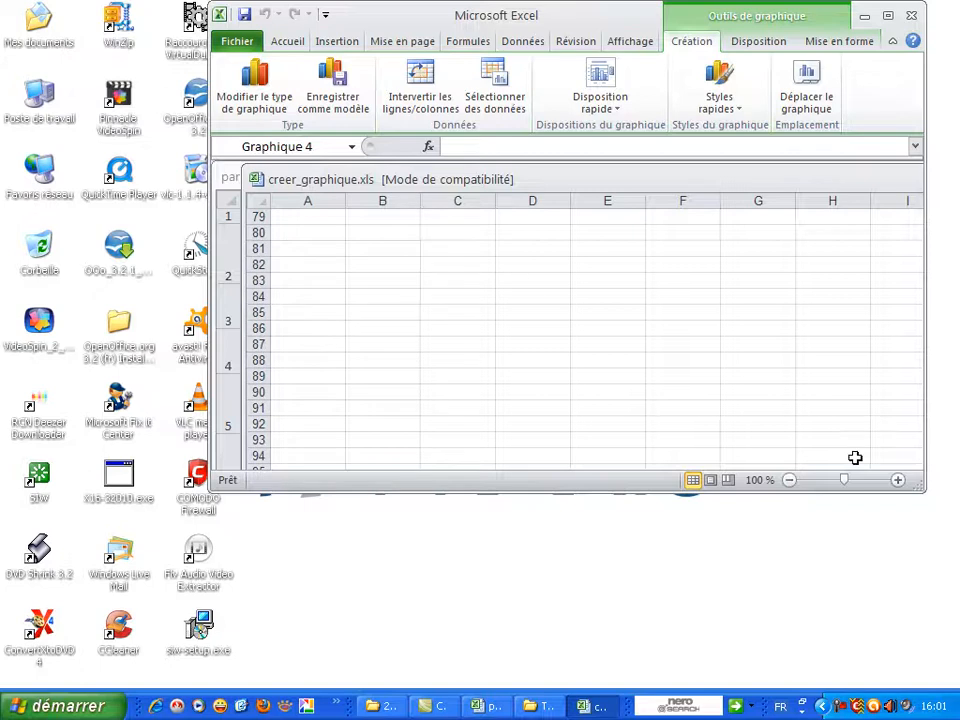
drag(920, 485, 935, 663)
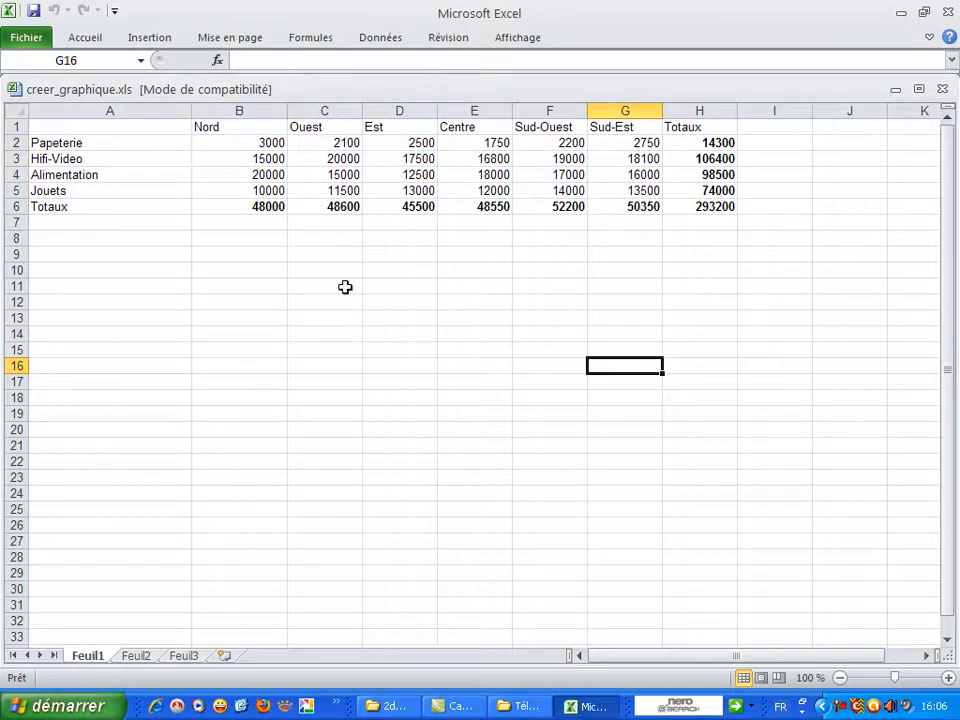
Expand the ribbon and arrange only the active workbook's windows in the Mosaïque layout.
click(928, 40)
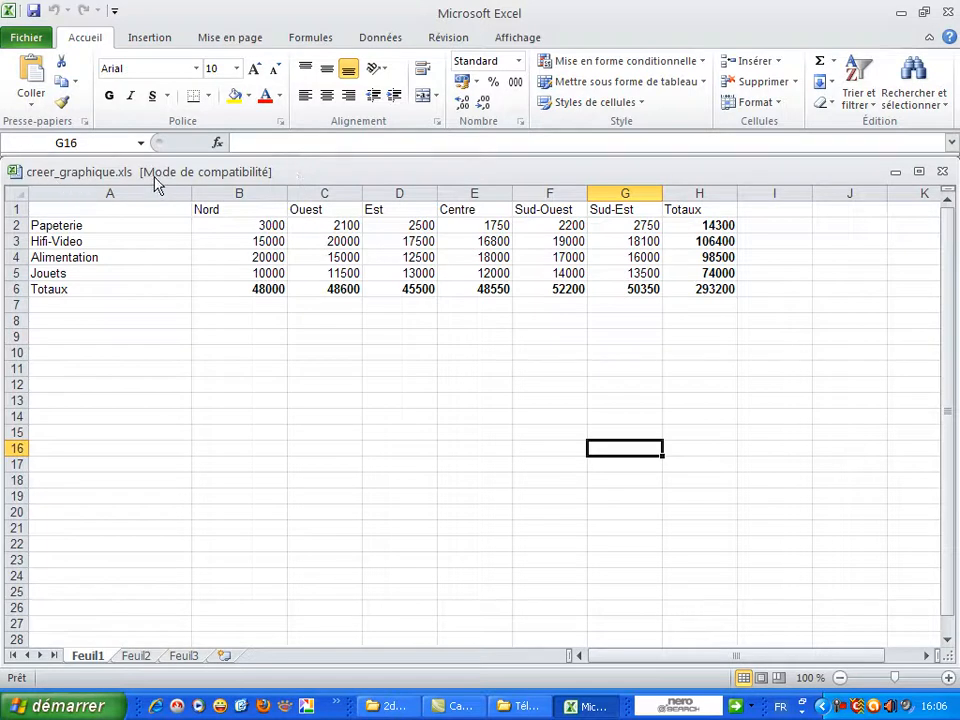
right_click(297, 175)
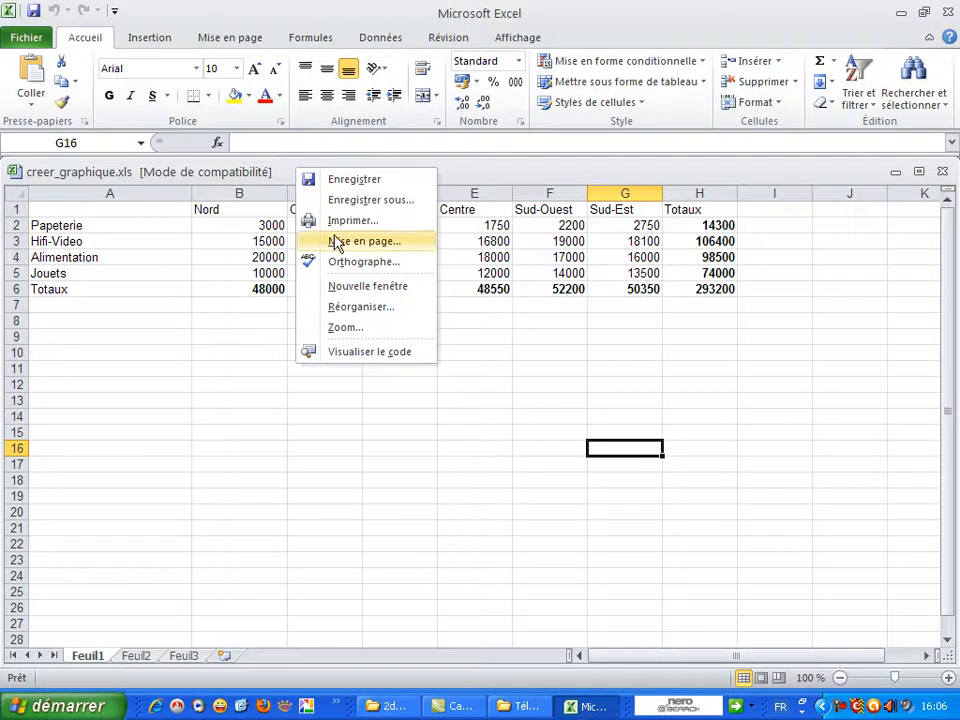
click(362, 307)
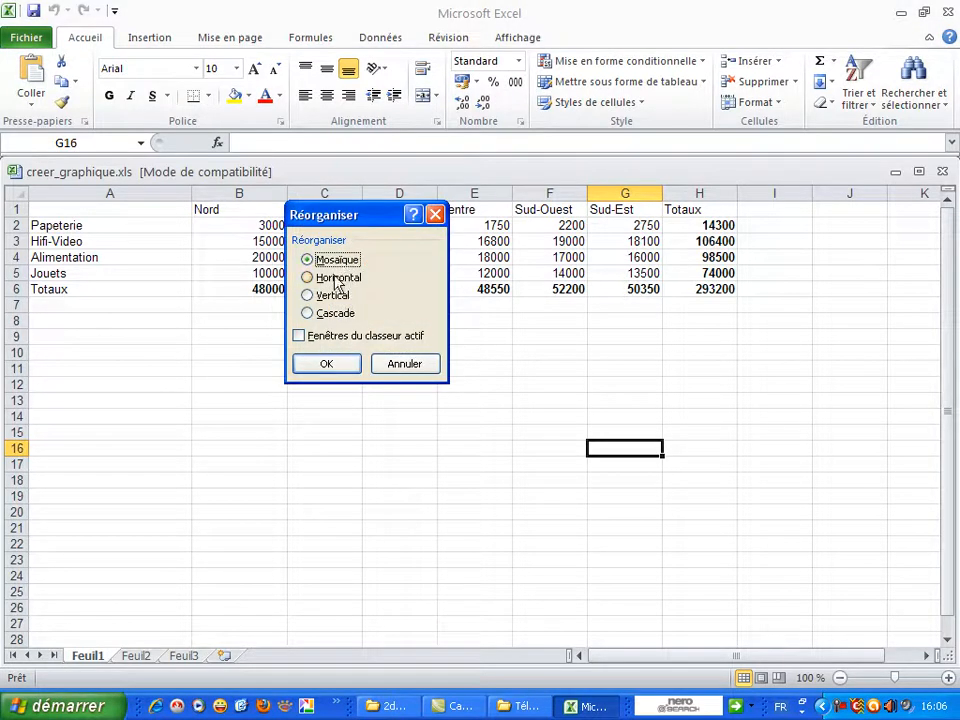
click(298, 336)
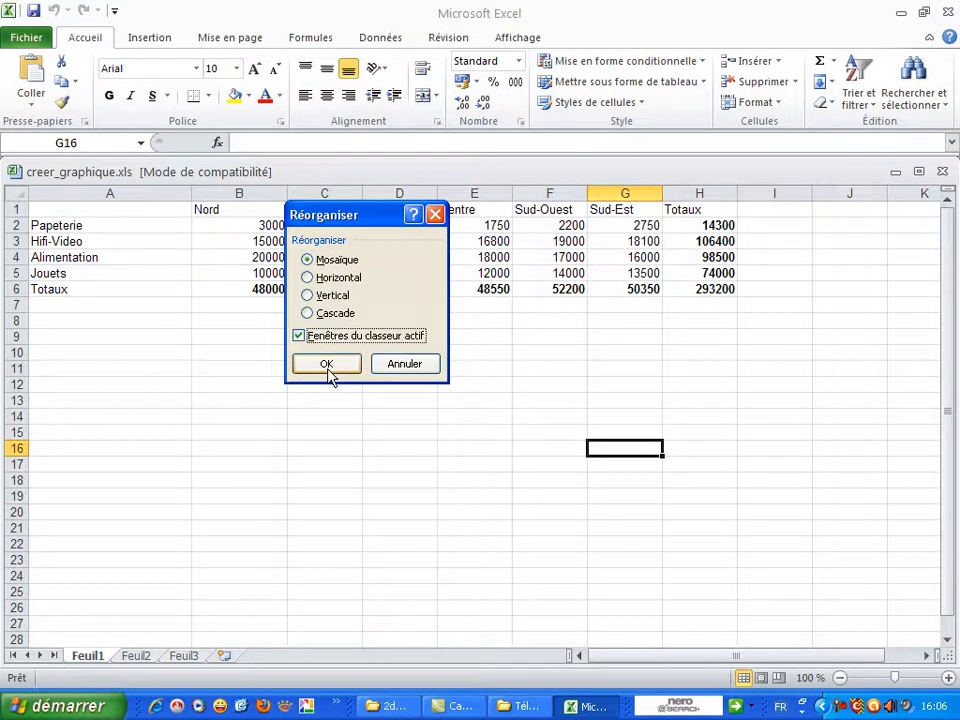
click(327, 365)
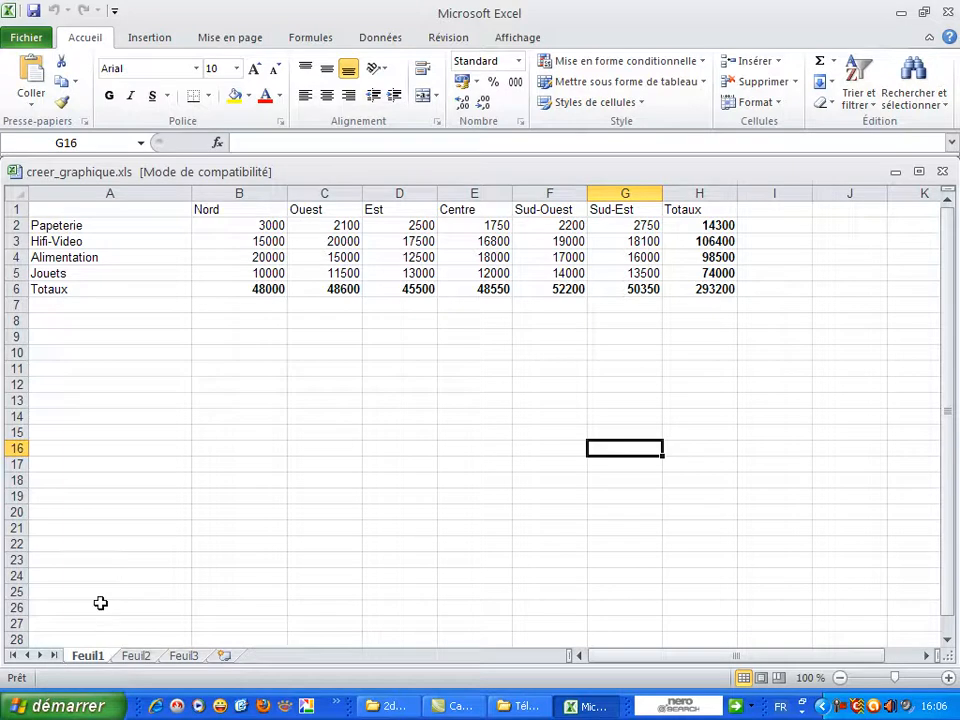
Display the Feuil2 sheet to view the moved chart.
click(142, 660)
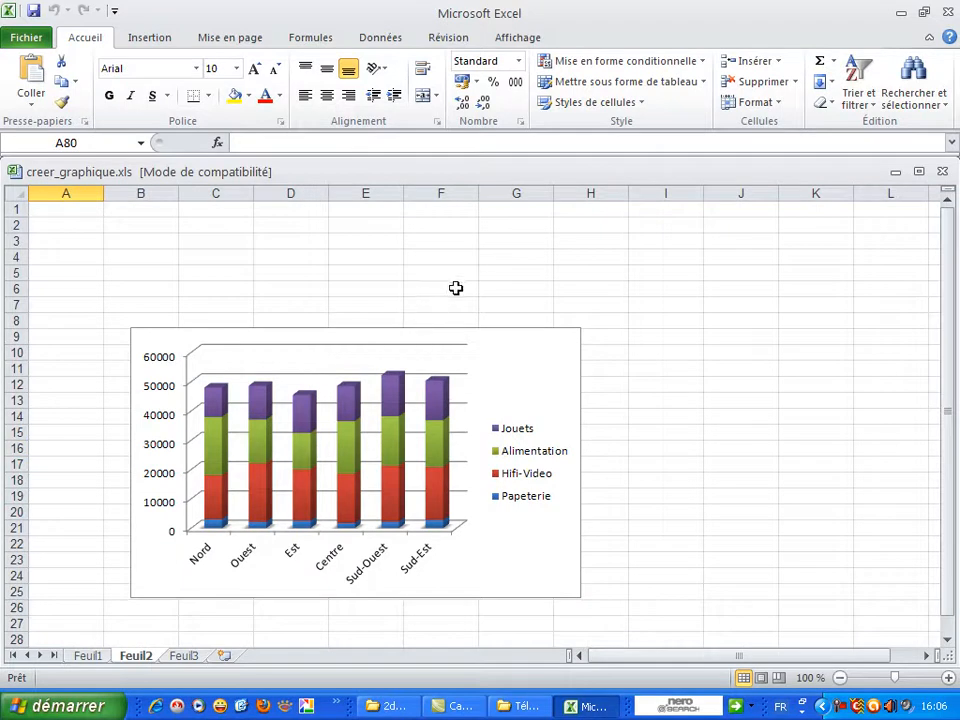